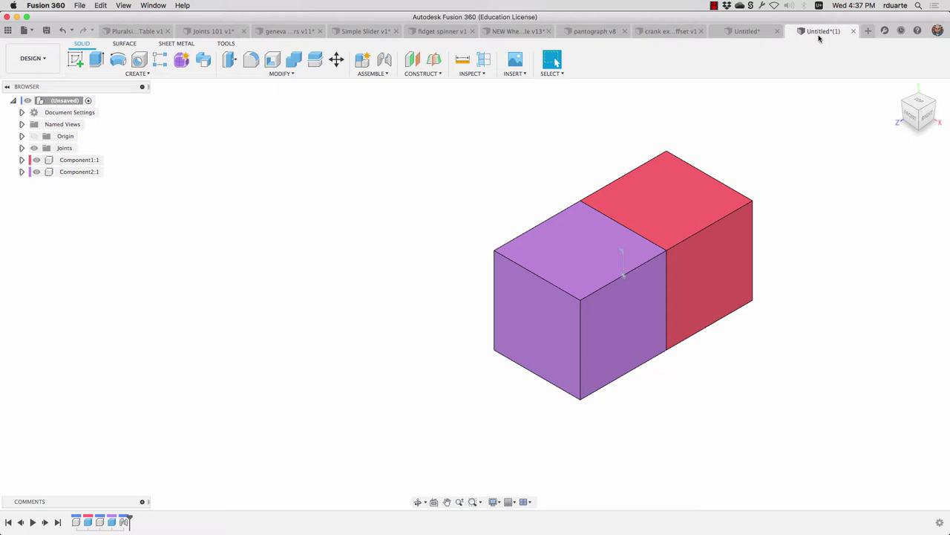
Step: Switch to the Joints 101 crank design and hide, then show, Component1
{"action": "left_click", "coordinate": [219, 32]}
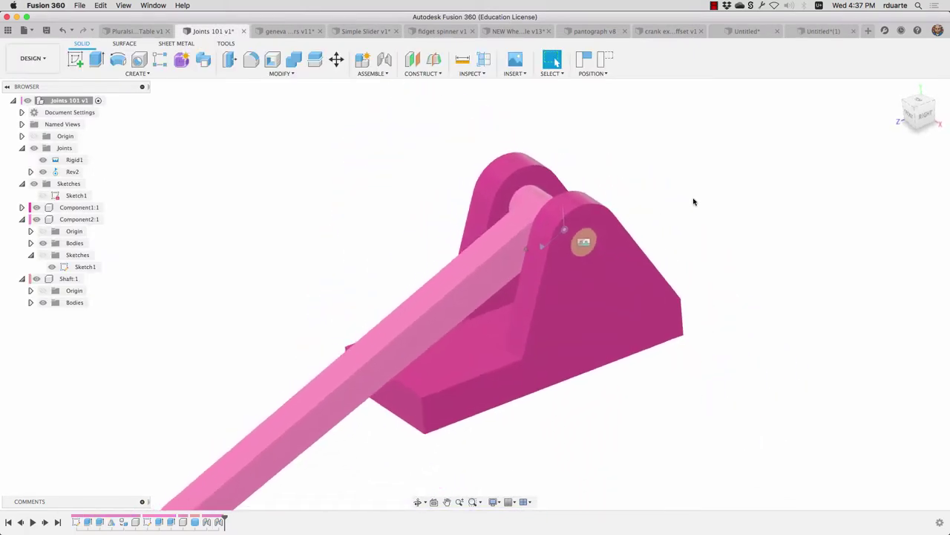
{"action": "left_click", "coordinate": [37, 209]}
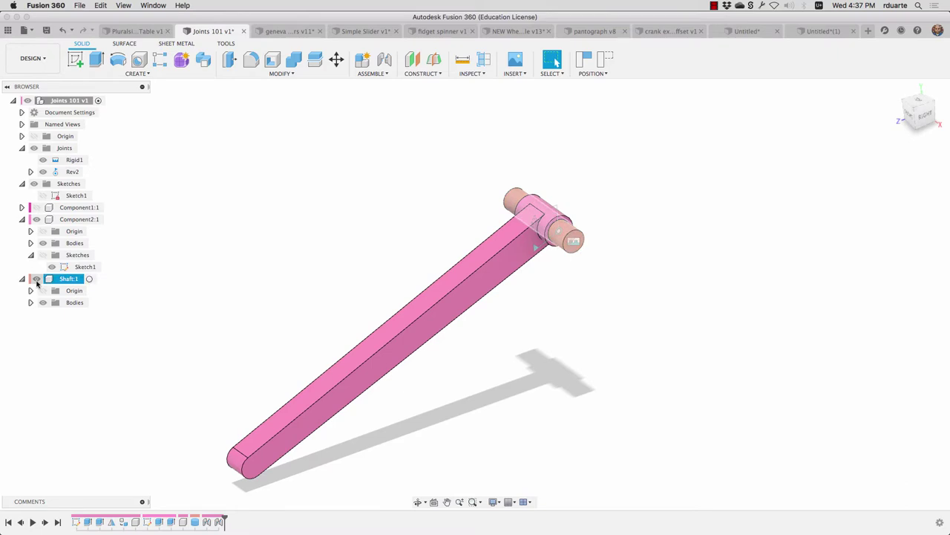
{"action": "left_click", "coordinate": [36, 208]}
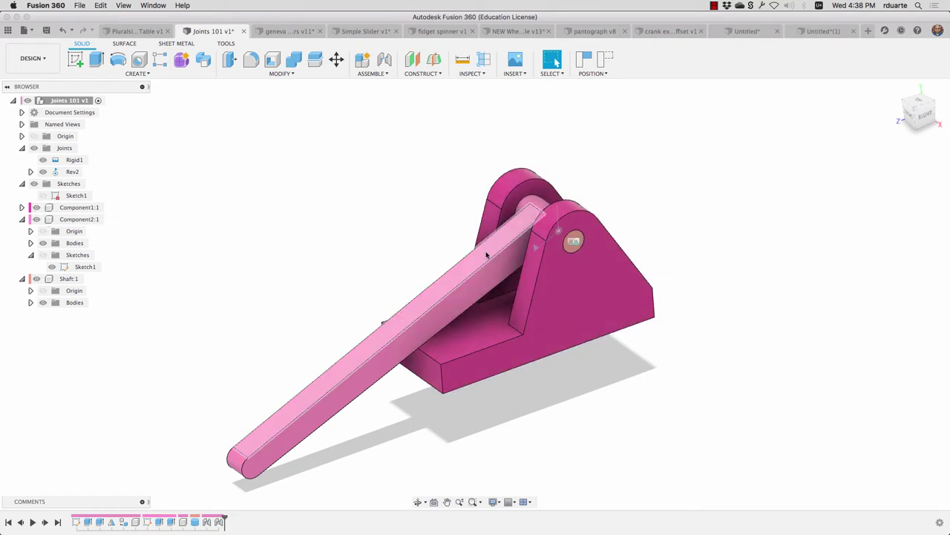
Step: Select the Rev2 joint and swing the crank arm to -35, 120 and -110 degrees
{"action": "left_click", "coordinate": [537, 248]}
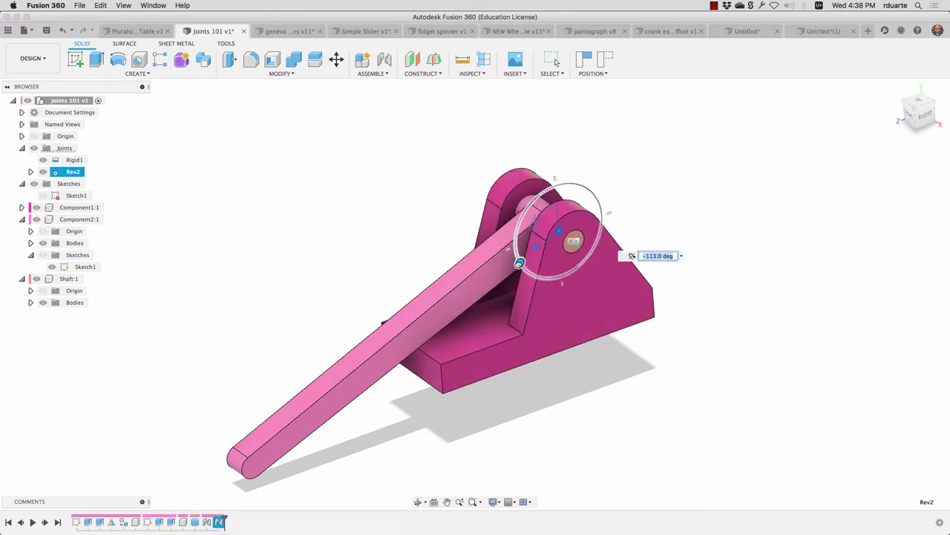
{"action": "left_click_drag", "start_coordinate": [519, 266], "coordinate": [554, 222]}
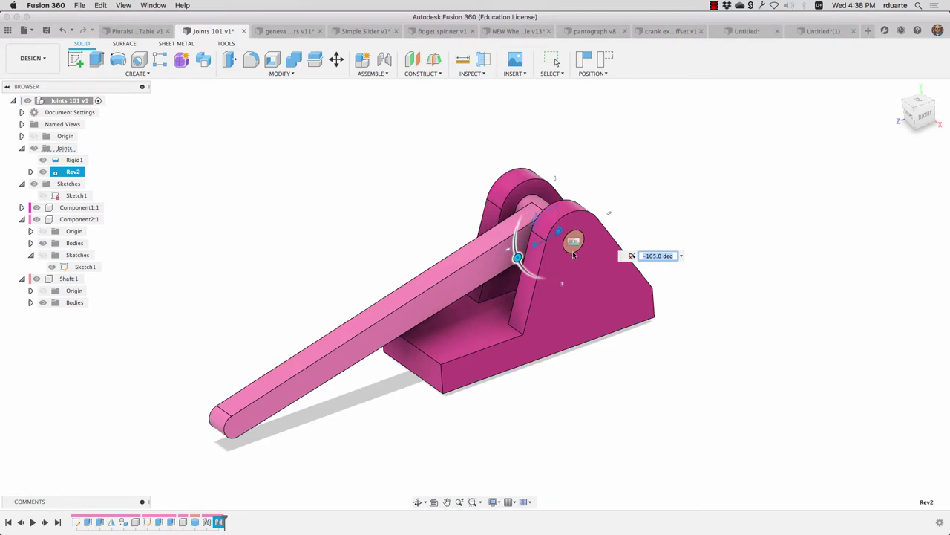
{"action": "scroll", "coordinate": [577, 243], "scroll_direction": "up", "scroll_amount": 5}
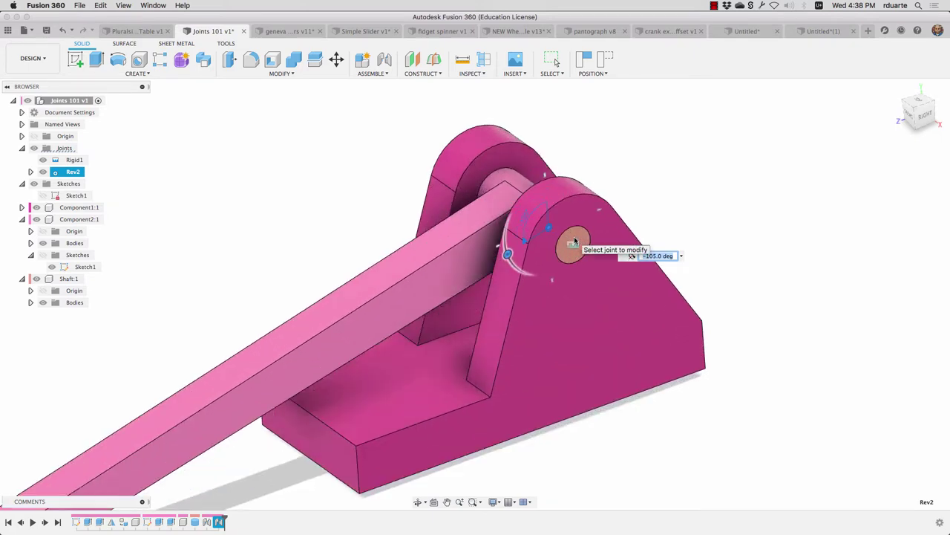
{"action": "left_click_drag", "start_coordinate": [510, 255], "coordinate": [487, 263]}
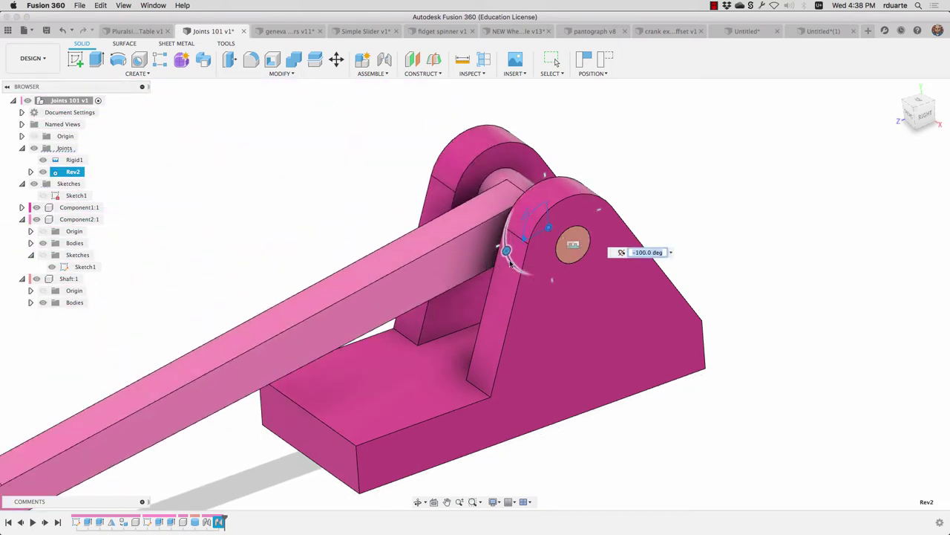
{"action": "scroll", "coordinate": [510, 254], "scroll_direction": "down", "scroll_amount": 2}
{"action": "left_click_drag", "start_coordinate": [510, 255], "coordinate": [420, 340]}
{"action": "left_click_drag", "start_coordinate": [506, 196], "coordinate": [458, 235]}
Step: In the Geneva design, rotate the Rev1 drive wheel to 140 degrees, then hide drive:1
{"action": "left_click", "coordinate": [280, 32]}
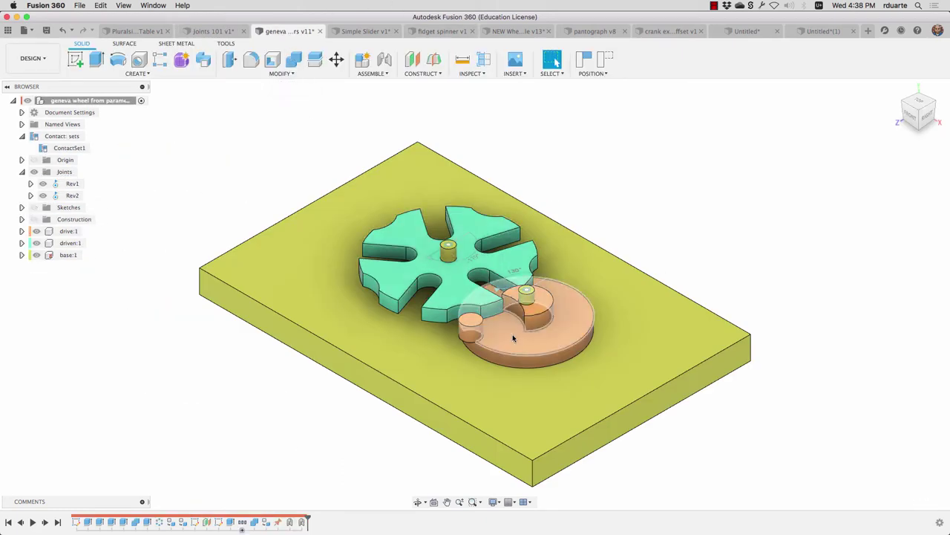
{"action": "left_click", "coordinate": [498, 293]}
{"action": "left_click", "coordinate": [498, 292]}
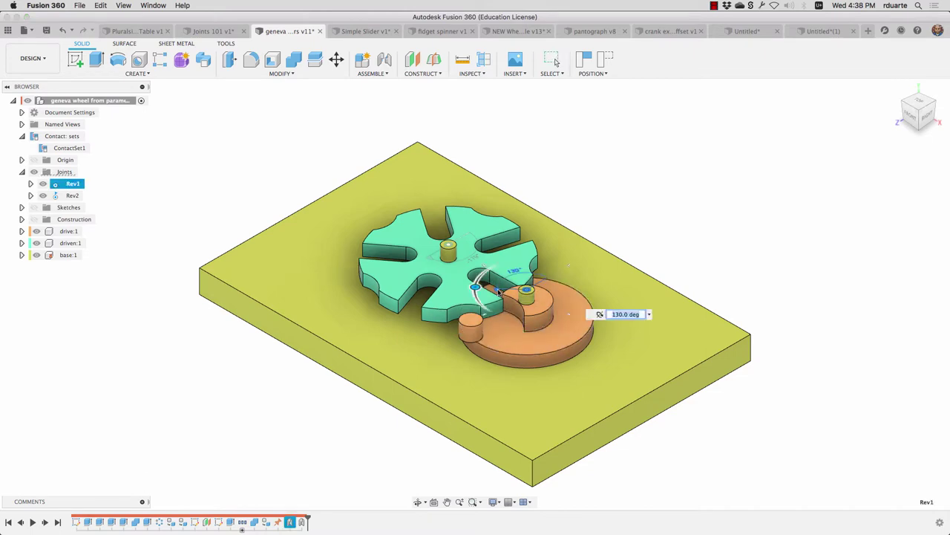
{"action": "left_click_drag", "start_coordinate": [475, 289], "coordinate": [475, 296]}
{"action": "left_click", "coordinate": [36, 231]}
Step: Hide the green driven wheel and swing the pantograph links to 220 degrees
{"action": "left_click", "coordinate": [37, 243]}
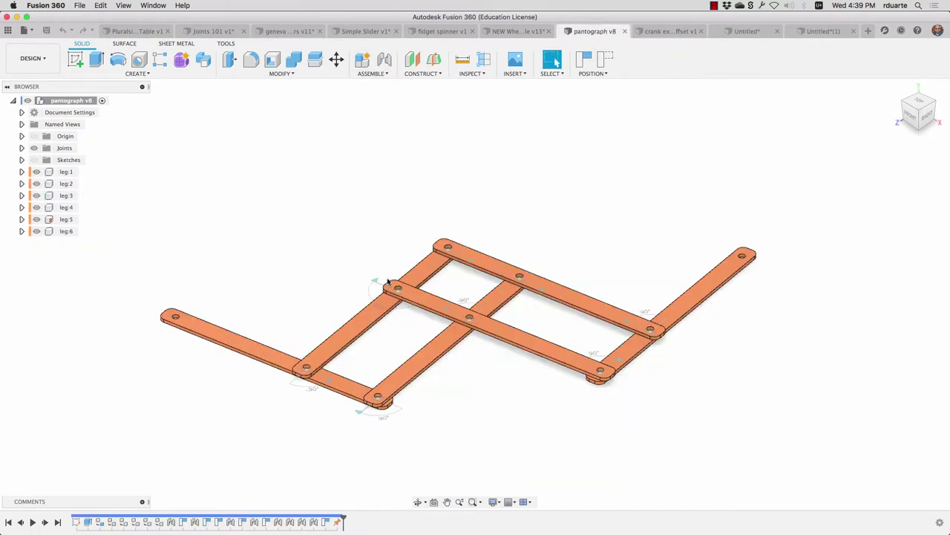
{"action": "left_click", "coordinate": [375, 282]}
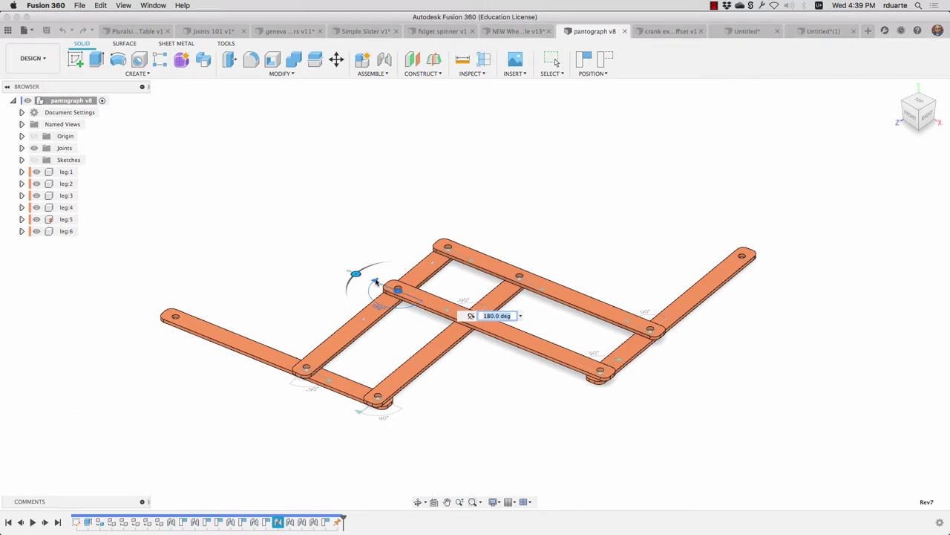
{"action": "left_click_drag", "start_coordinate": [356, 276], "coordinate": [377, 244]}
Step: Expand the pantograph's joints, swing the links back to 185 degrees, then flatten them
{"action": "left_click", "coordinate": [21, 147]}
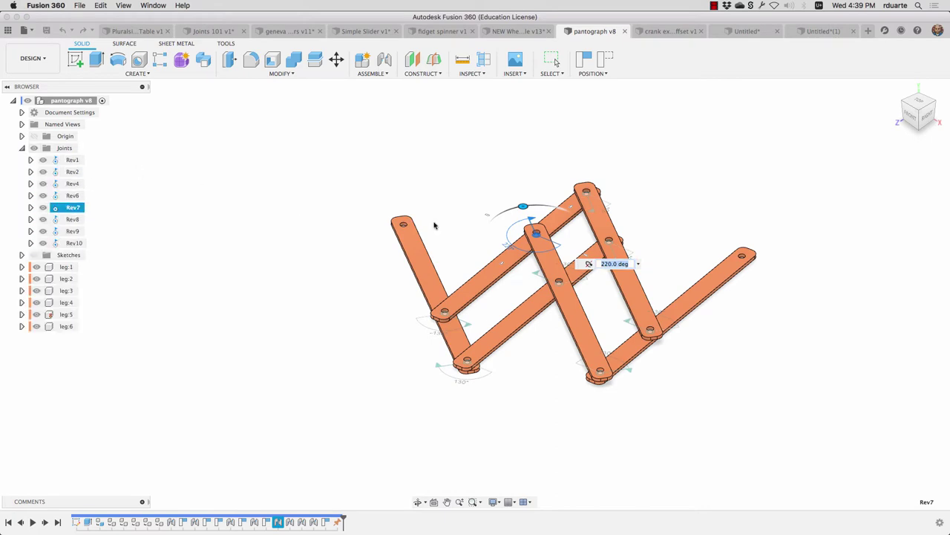
{"action": "left_click_drag", "start_coordinate": [468, 231], "coordinate": [607, 182]}
{"action": "left_click_drag", "start_coordinate": [528, 200], "coordinate": [403, 271]}
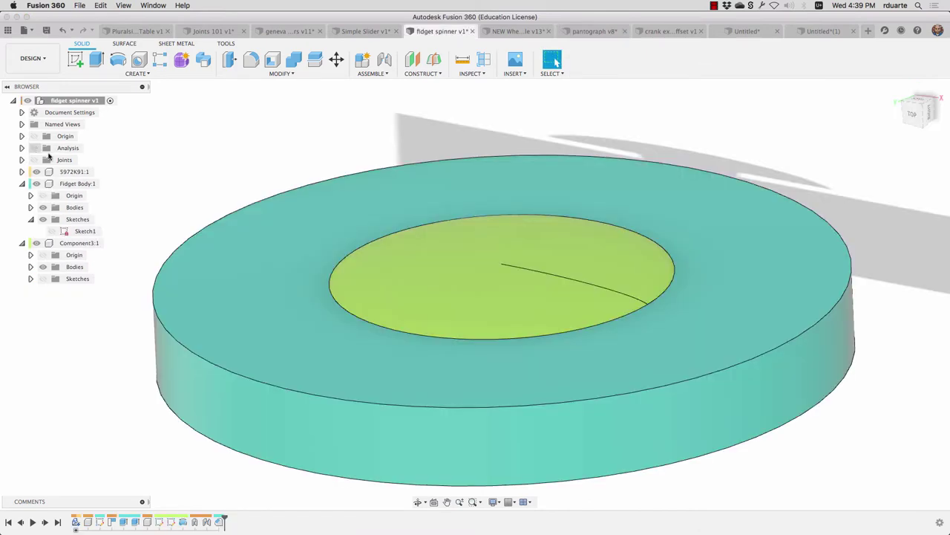
{"action": "scroll", "coordinate": [396, 291], "scroll_direction": "down", "scroll_amount": 3}
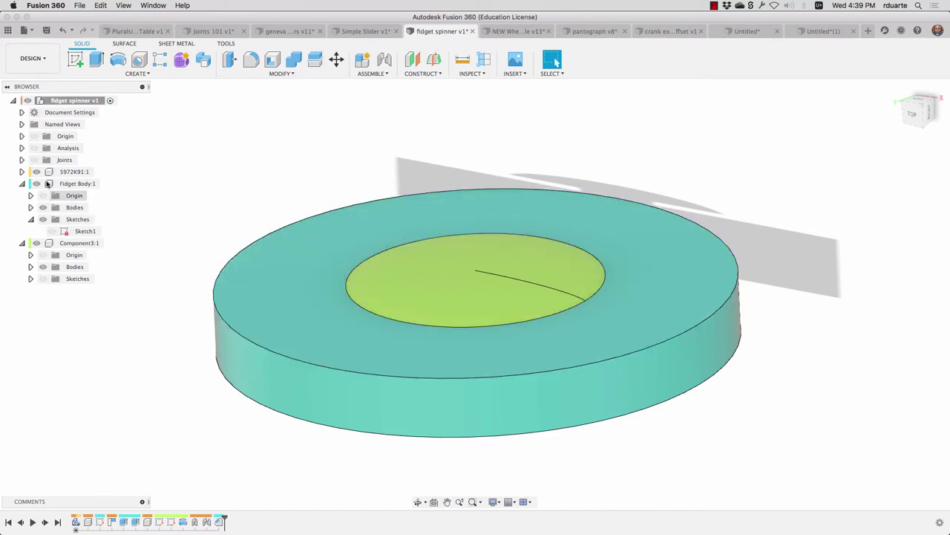
Step: Turn on the section cut, hide the green cap Component3:1, and orbit in on the bearing
{"action": "left_click", "coordinate": [34, 149]}
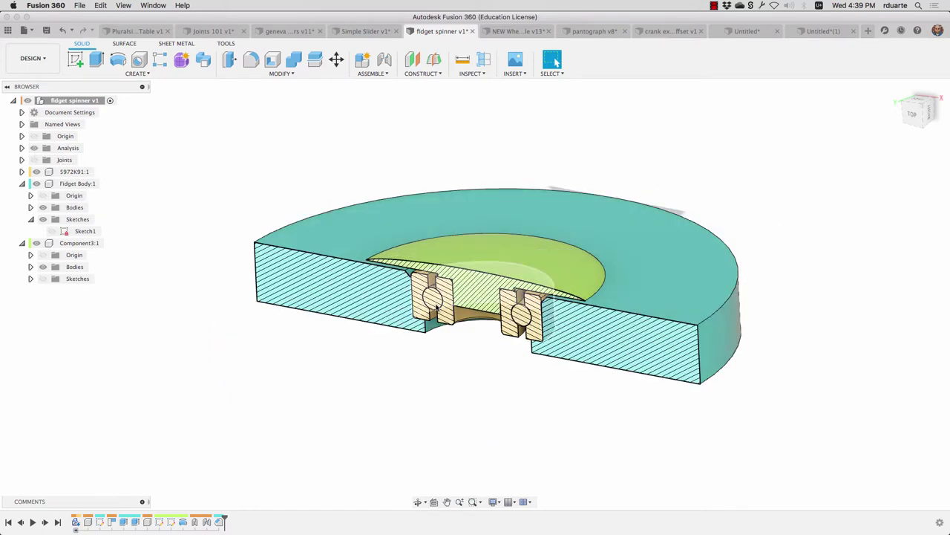
{"action": "scroll", "coordinate": [437, 315], "scroll_direction": "down", "scroll_amount": 2}
{"action": "scroll", "coordinate": [437, 315], "scroll_direction": "up", "scroll_amount": 2}
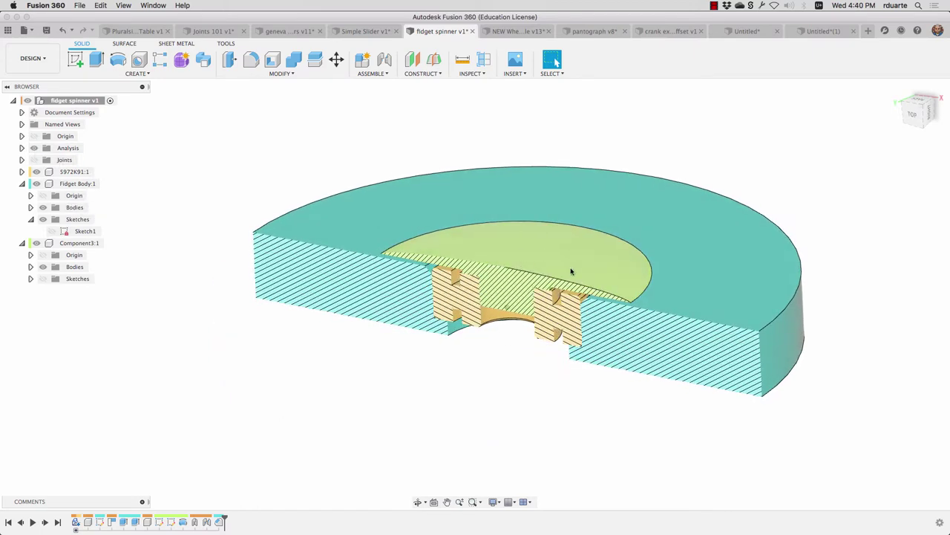
{"action": "left_click", "coordinate": [36, 245]}
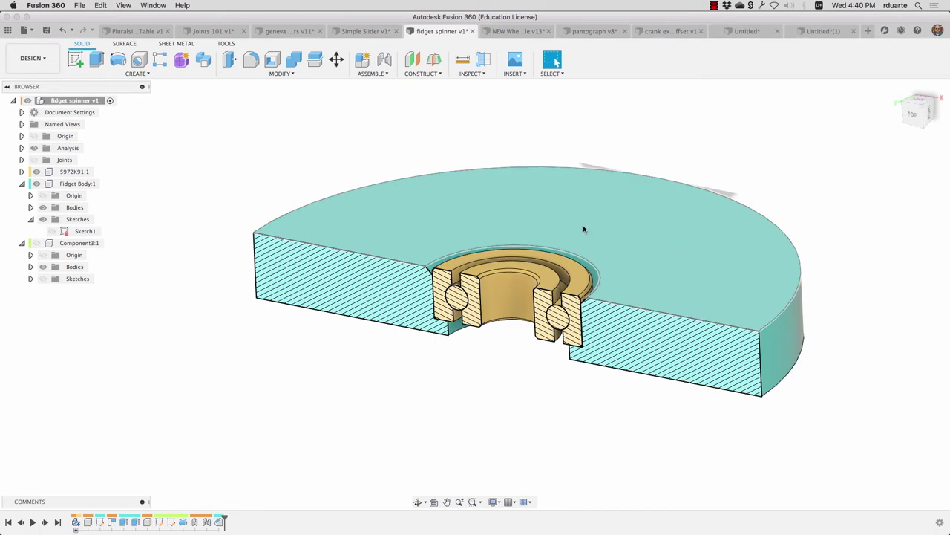
{"action": "scroll", "coordinate": [482, 272], "scroll_direction": "up", "scroll_amount": 2}
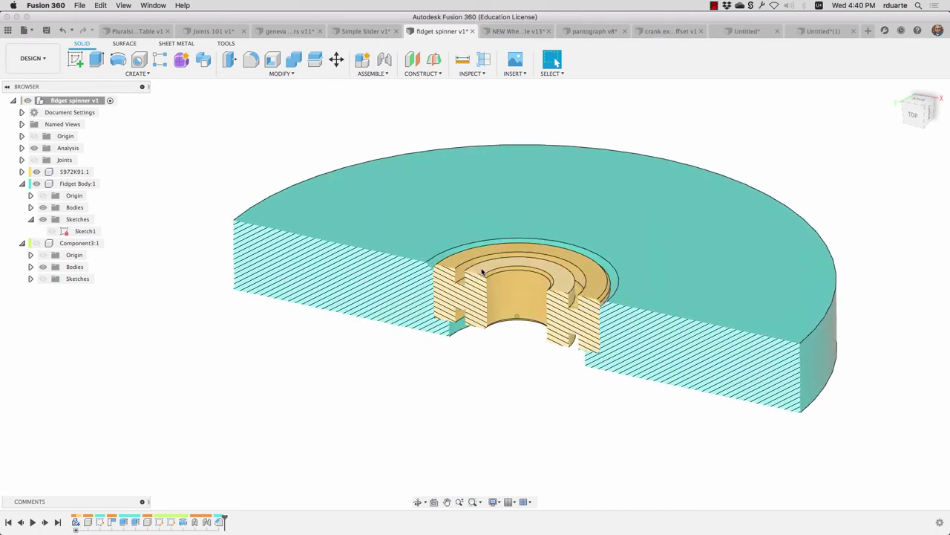
{"action": "middle_click_drag", "start_coordinate": [594, 321], "coordinate": [515, 269], "text": "shift"}
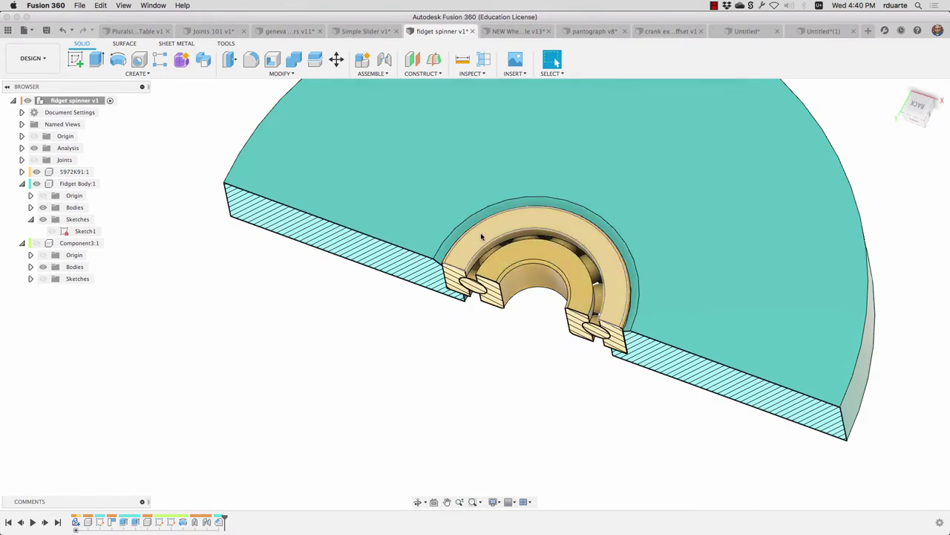
{"action": "middle_click_drag", "start_coordinate": [481, 232], "coordinate": [478, 185], "text": "shift"}
{"action": "scroll", "coordinate": [454, 242], "scroll_direction": "up", "scroll_amount": 3}
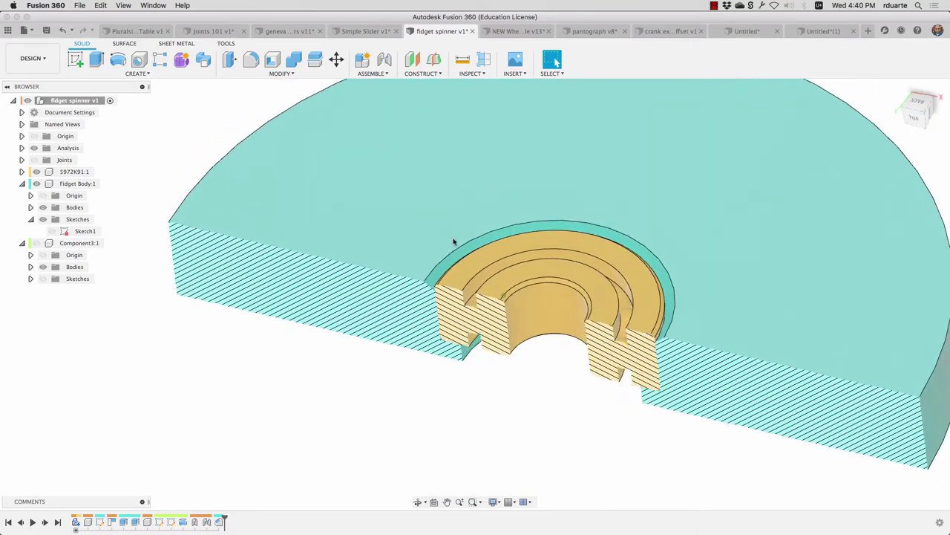
{"action": "middle_click_drag", "start_coordinate": [455, 242], "coordinate": [436, 240], "text": "shift"}
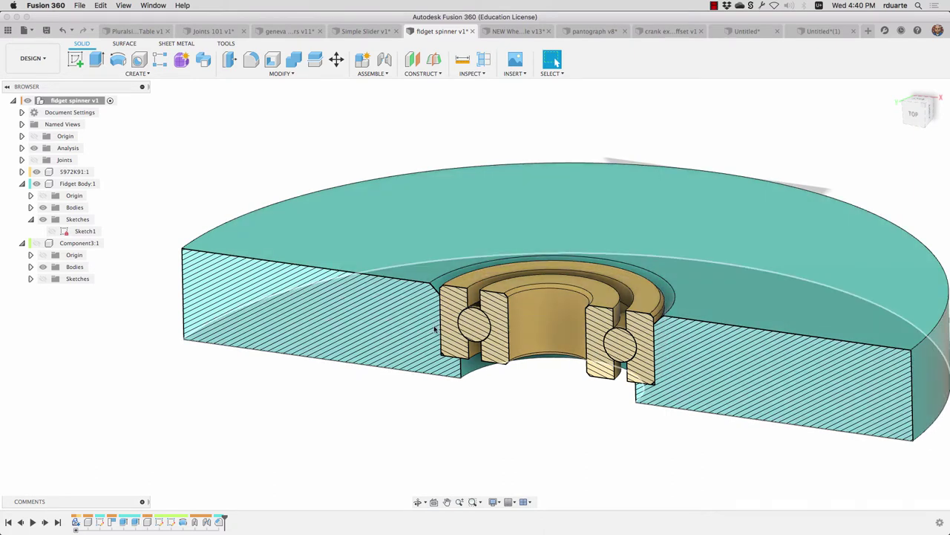
Step: Expand Joints and select the Rigid1 joint that holds the bearing
{"action": "left_click", "coordinate": [22, 160]}
{"action": "left_click", "coordinate": [59, 172]}
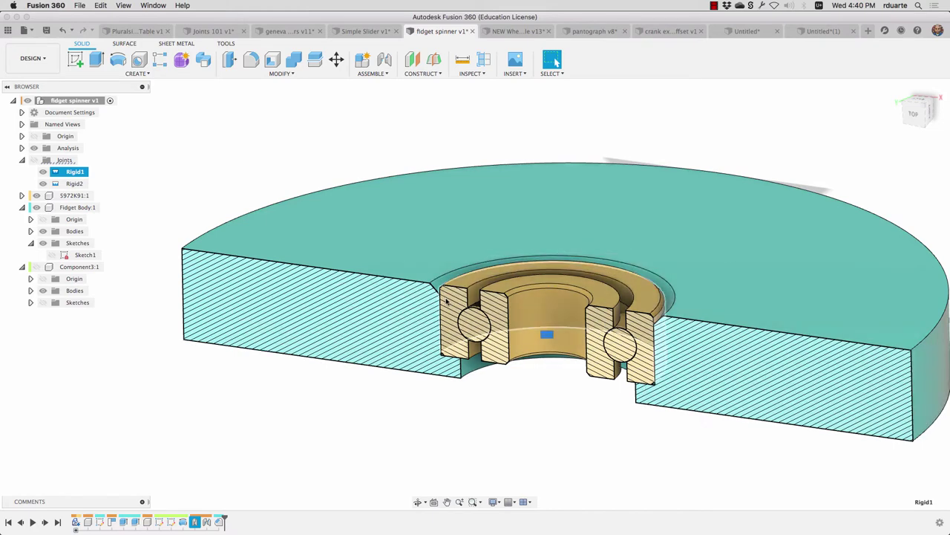
{"action": "scroll", "coordinate": [439, 297], "scroll_direction": "up", "scroll_amount": 5}
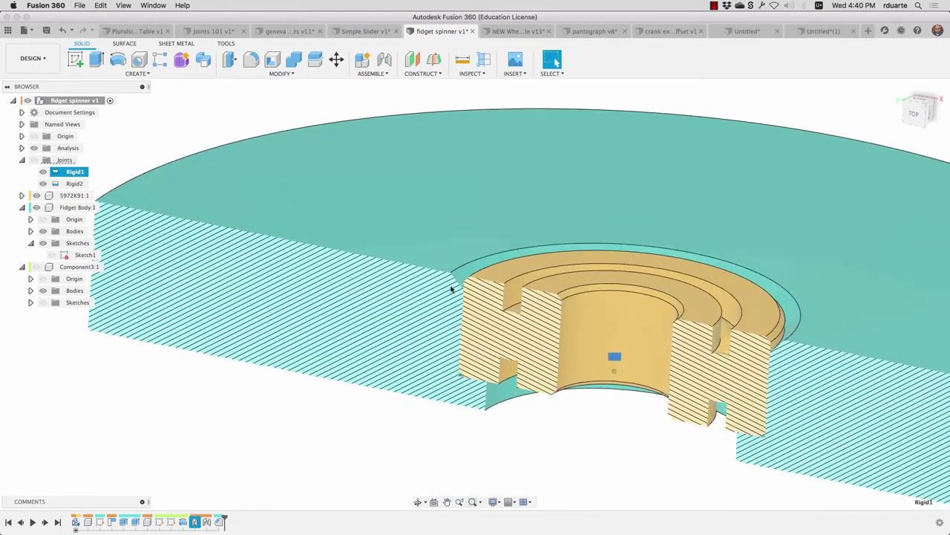
{"action": "scroll", "coordinate": [496, 272], "scroll_direction": "down", "scroll_amount": 2}
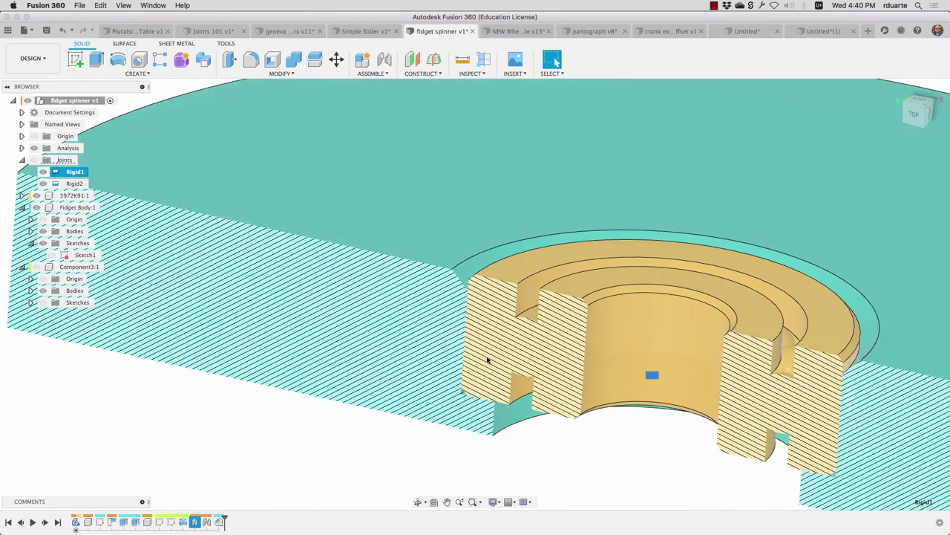
{"action": "scroll", "coordinate": [461, 402], "scroll_direction": "down", "scroll_amount": 1}
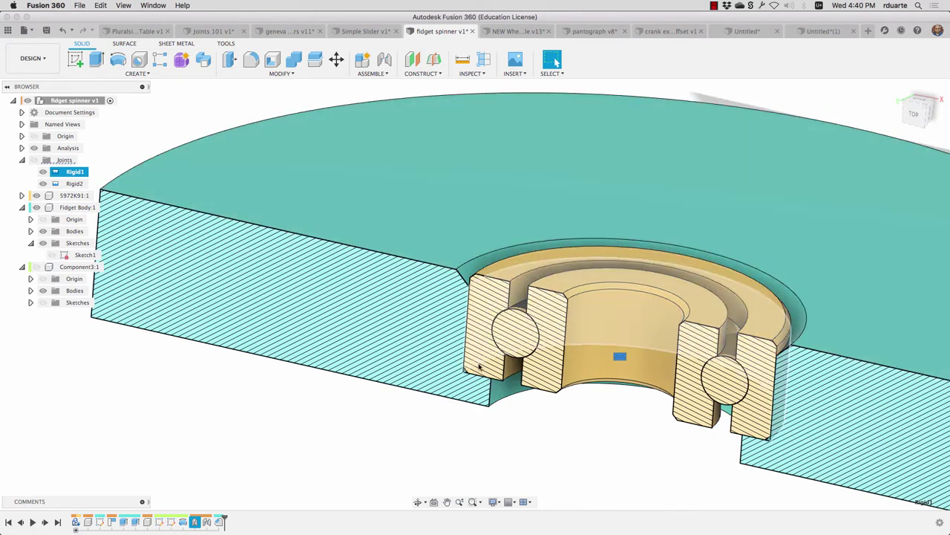
{"action": "scroll", "coordinate": [460, 312], "scroll_direction": "down", "scroll_amount": 3}
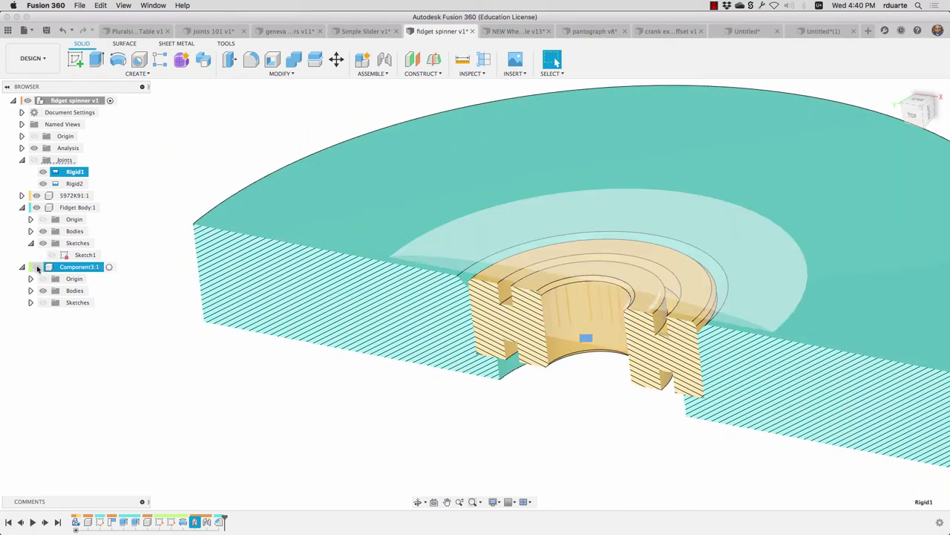
Step: Orbit around the bearing, fit the view with F6, and show Component3:1 again
{"action": "middle_click_drag", "start_coordinate": [668, 305], "coordinate": [193, 249], "text": "shift"}
{"action": "mouse_move", "coordinate": [579, 319]}
{"action": "middle_mouse_down", "text": "shift"}
{"action": "mouse_move", "coordinate": [606, 346]}
{"action": "mouse_move", "coordinate": [654, 335]}
{"action": "mouse_move", "coordinate": [556, 310]}
{"action": "mouse_move", "coordinate": [597, 290]}
{"action": "mouse_move", "coordinate": [658, 335]}
{"action": "mouse_move", "coordinate": [622, 271]}
{"action": "mouse_move", "coordinate": [647, 313]}
{"action": "mouse_move", "coordinate": [594, 276]}
{"action": "mouse_move", "coordinate": [598, 294]}
{"action": "middle_mouse_up", "text": "shift"}
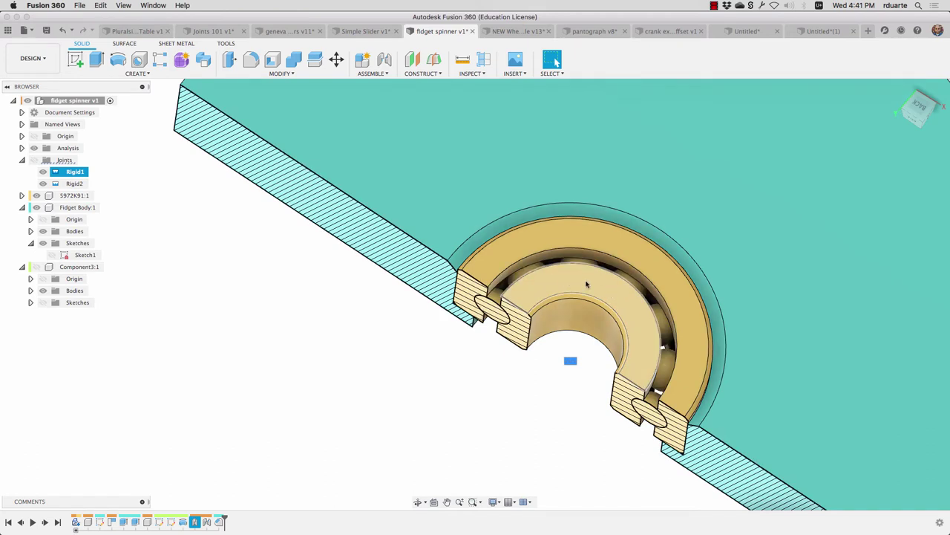
{"action": "key", "text": "F6"}
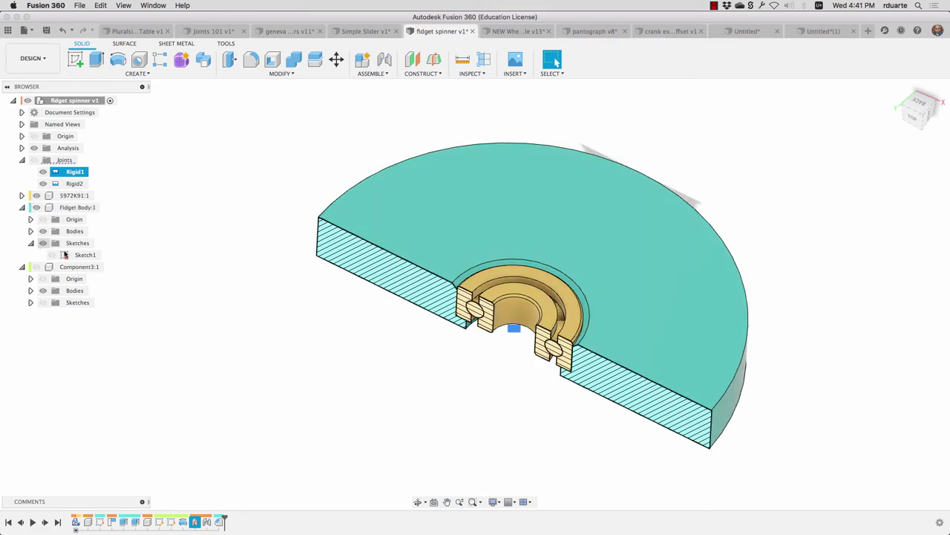
{"action": "left_click", "coordinate": [37, 267]}
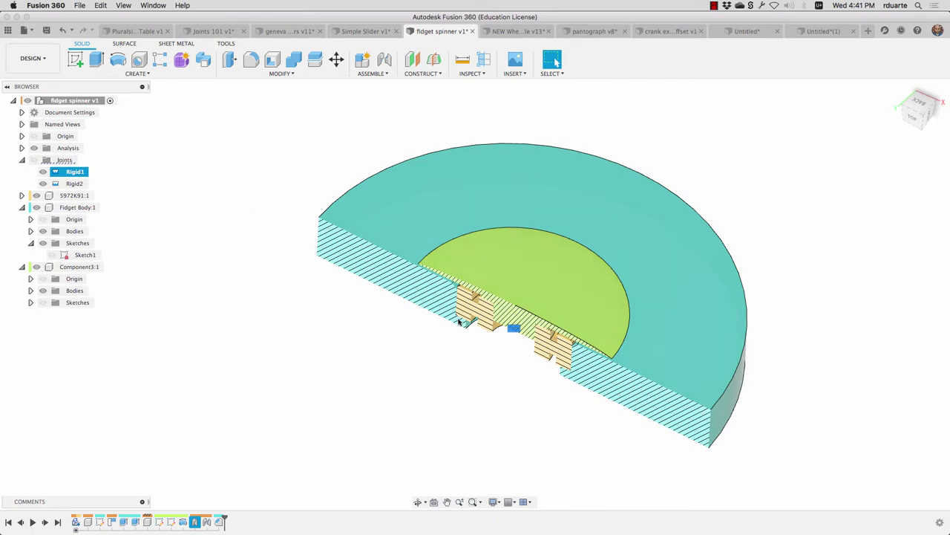
Step: Hide Fidget Body:1, Component3:1 and the section cut, then select 5972K91:1
{"action": "left_click", "coordinate": [36, 207]}
{"action": "left_click", "coordinate": [37, 266]}
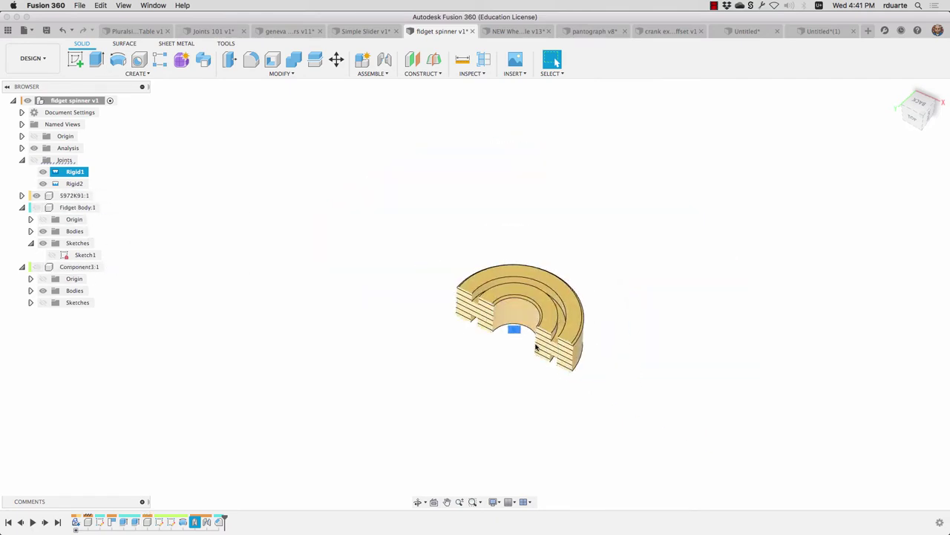
{"action": "left_click", "coordinate": [33, 149]}
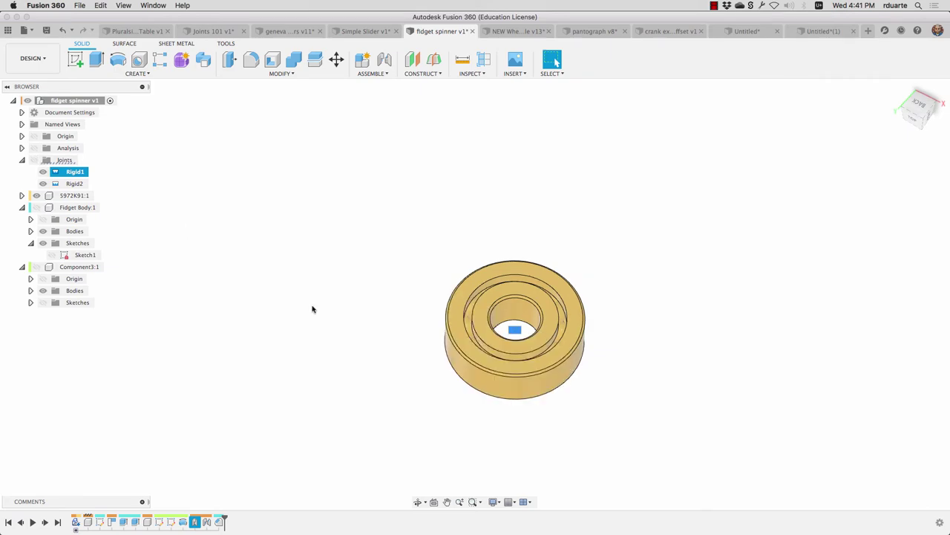
{"action": "middle_click_drag", "start_coordinate": [312, 307], "coordinate": [535, 416], "text": "shift"}
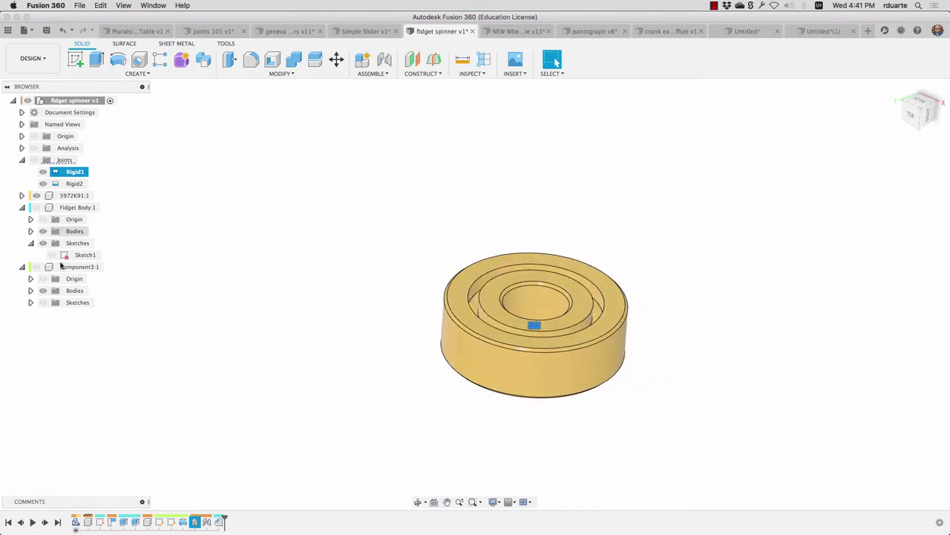
{"action": "left_click", "coordinate": [74, 197]}
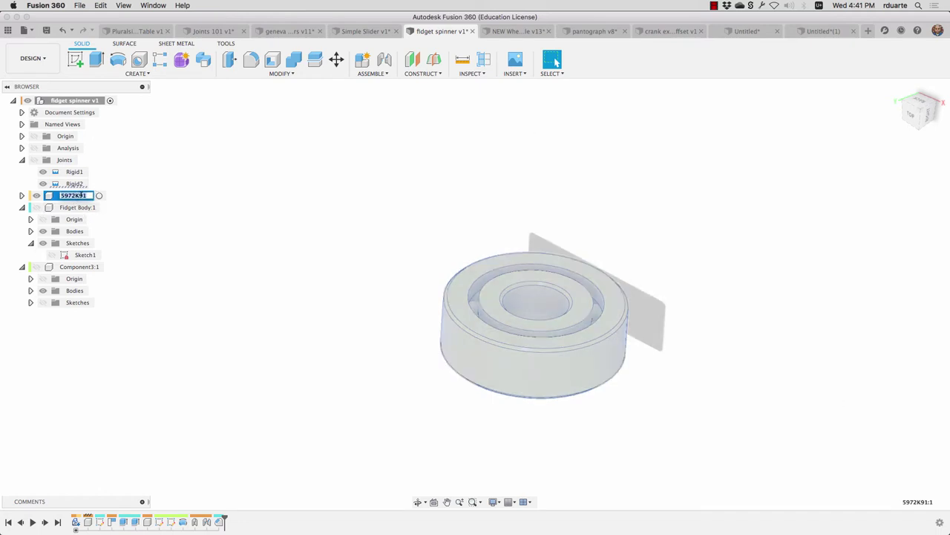
{"action": "left_click", "coordinate": [237, 183]}
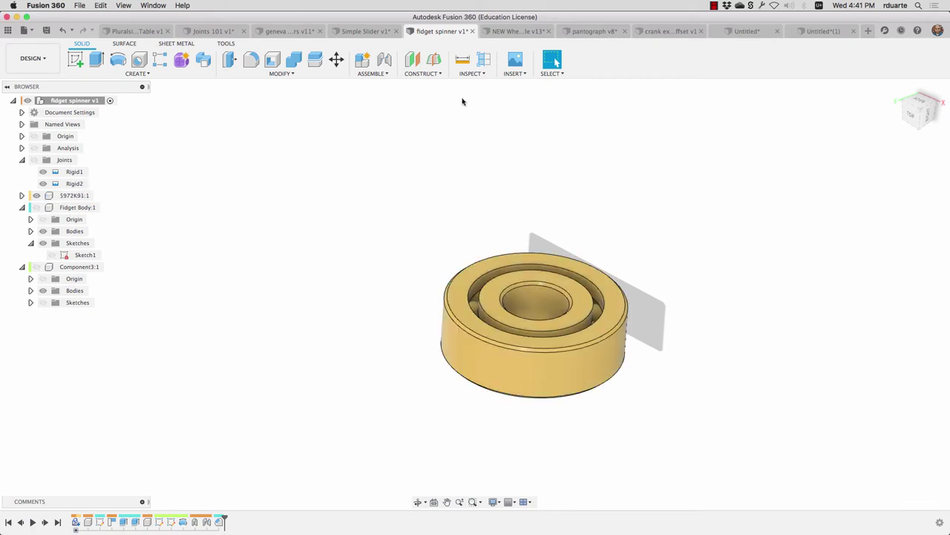
Step: Look through the cube and lollipop designs, then create a new empty design
{"action": "left_click", "coordinate": [816, 30]}
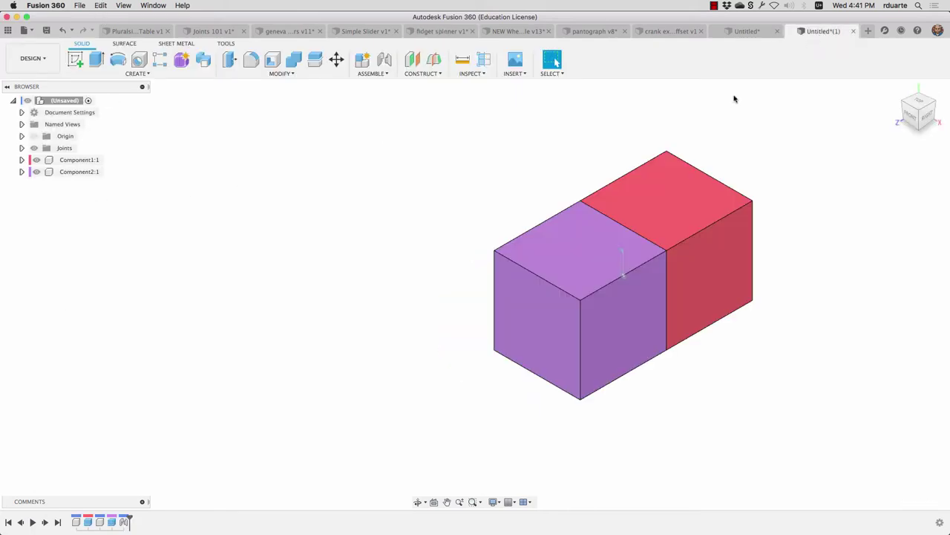
{"action": "left_click", "coordinate": [743, 31]}
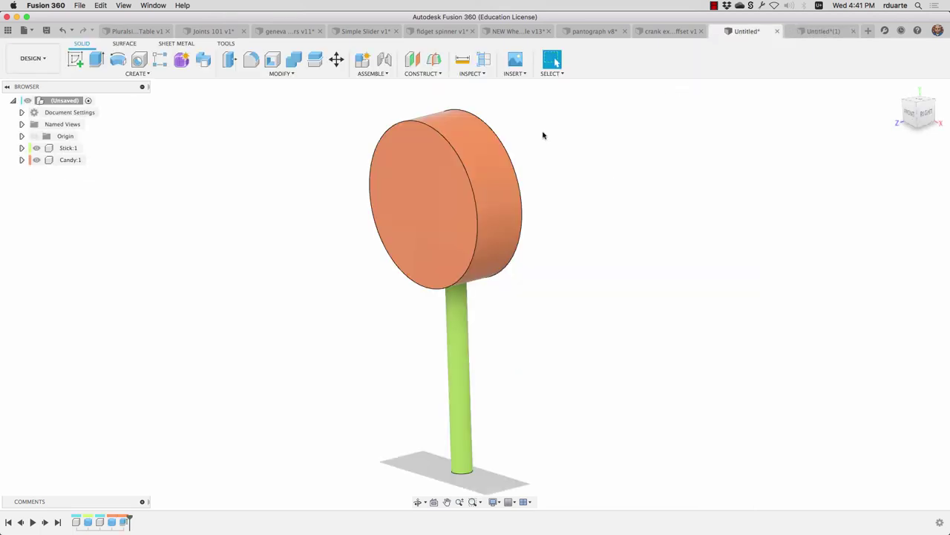
{"action": "key", "text": "super+n"}
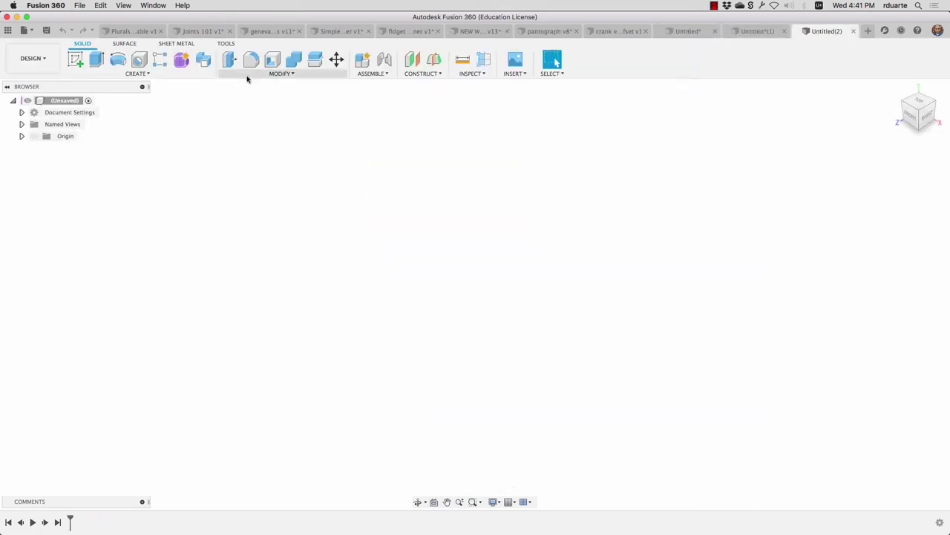
Step: Insert from the McMaster-Carr catalog, moving the dialog up-left and enlarging it
{"action": "left_click", "coordinate": [513, 74]}
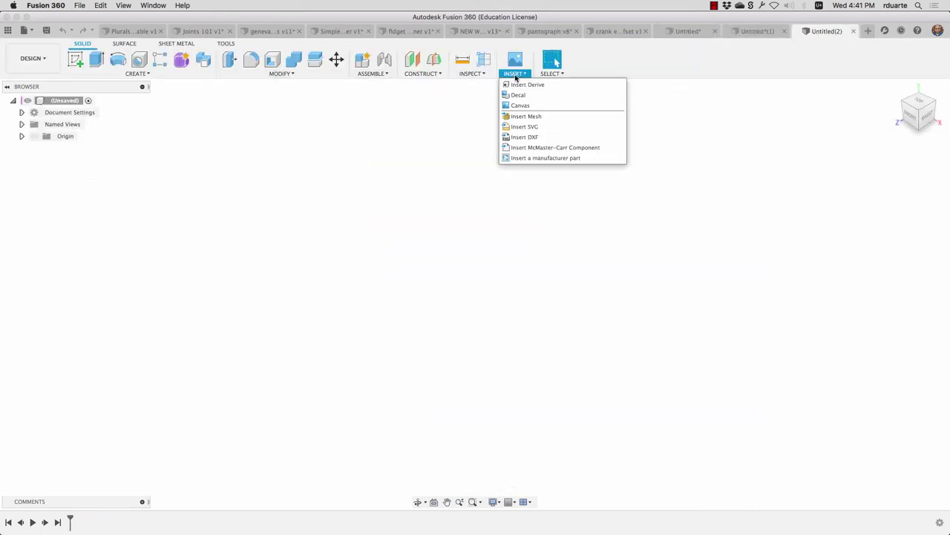
{"action": "left_click", "coordinate": [547, 147]}
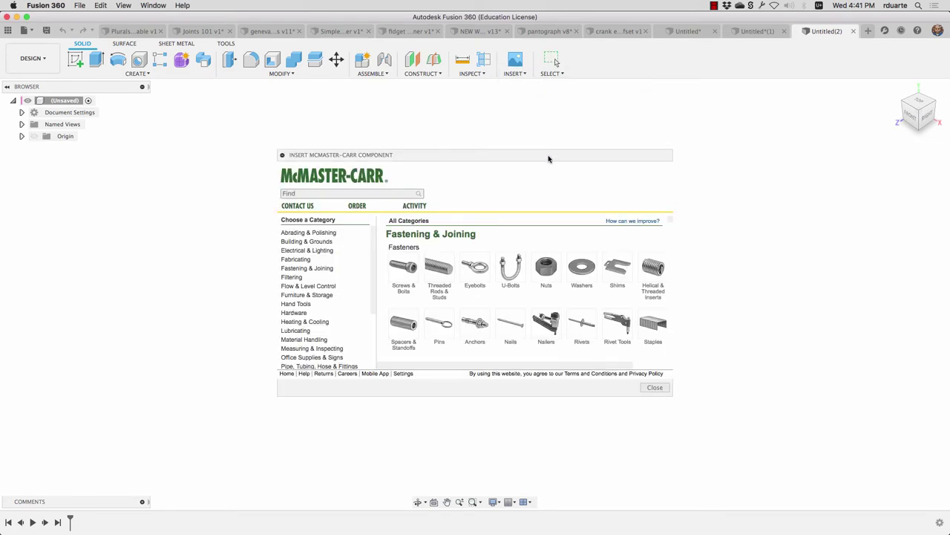
{"action": "left_click_drag", "start_coordinate": [550, 159], "coordinate": [502, 135]}
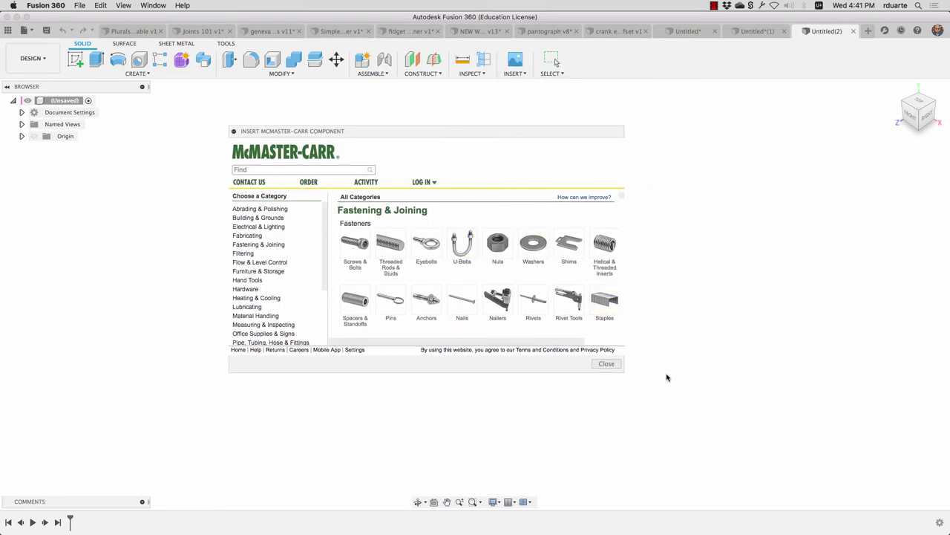
{"action": "left_click_drag", "start_coordinate": [626, 377], "coordinate": [729, 450]}
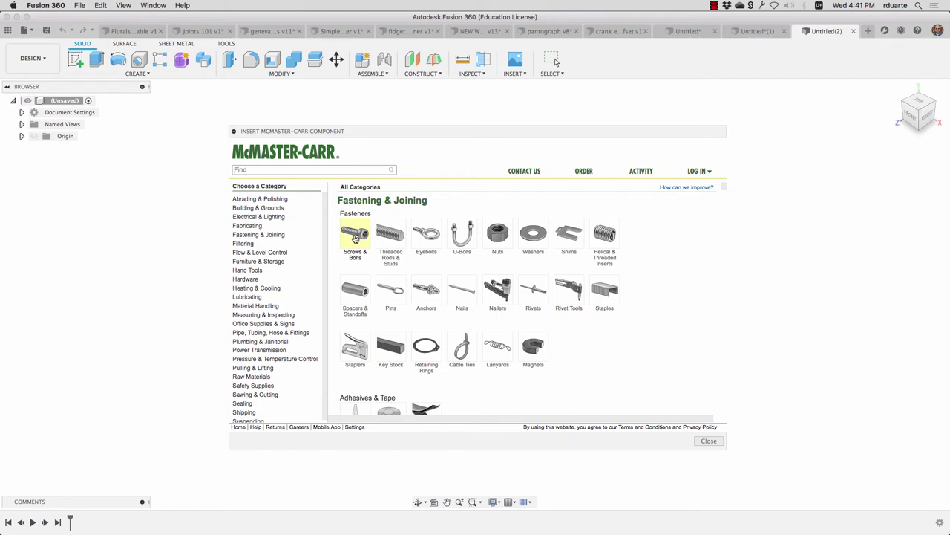
Step: Browse Nuts > Hex Nuts > Grade 5, filter to 5/16"-18, and expand part 95462A030
{"action": "left_click", "coordinate": [497, 236]}
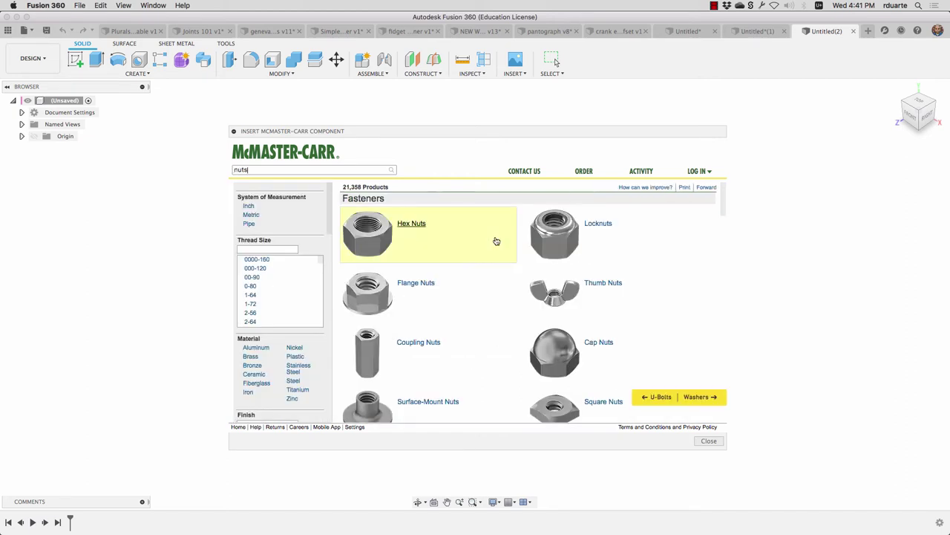
{"action": "left_click", "coordinate": [377, 239]}
{"action": "left_click", "coordinate": [369, 271]}
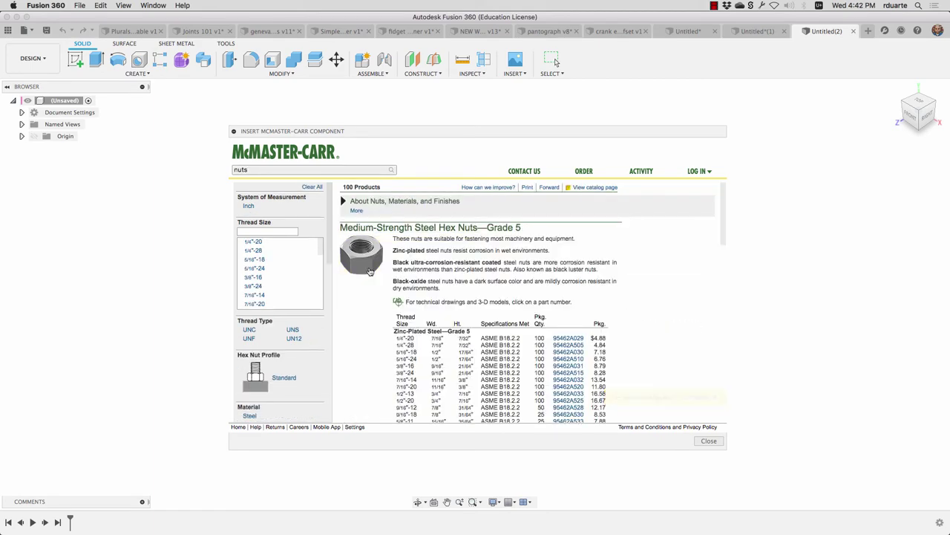
{"action": "left_click", "coordinate": [302, 260]}
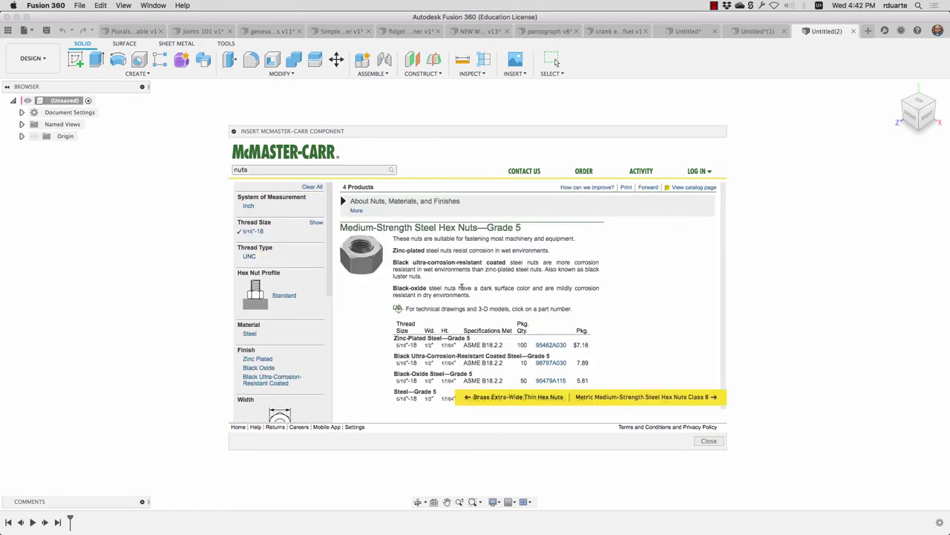
{"action": "scroll", "coordinate": [462, 287], "scroll_direction": "down", "scroll_amount": 2}
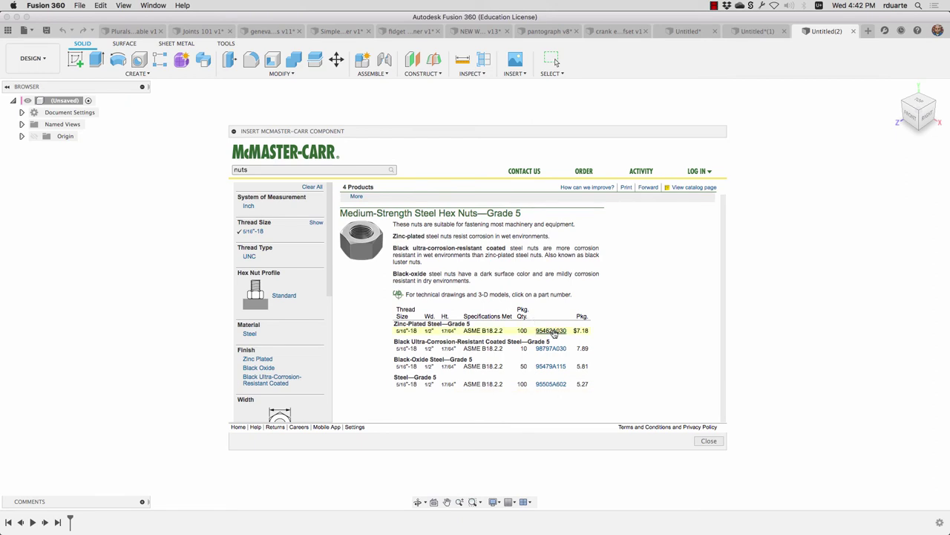
{"action": "left_click", "coordinate": [553, 332]}
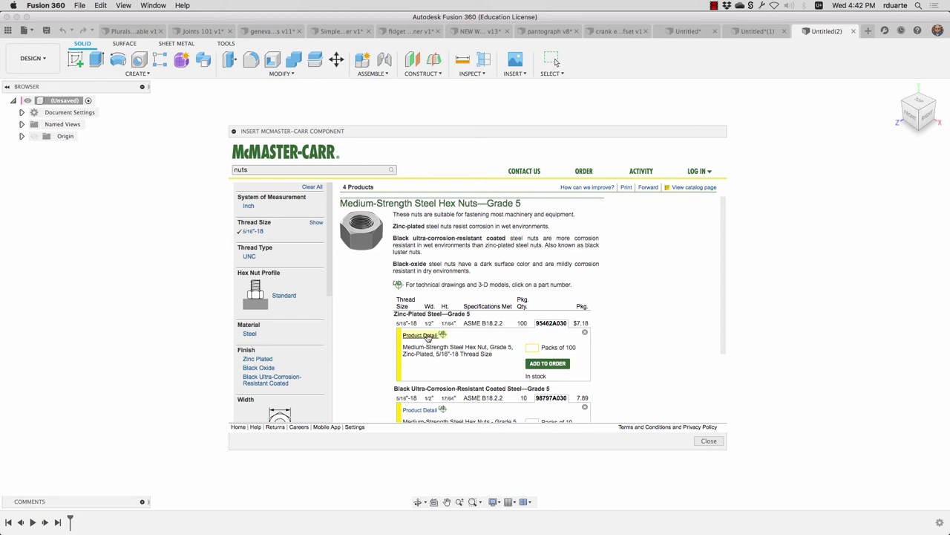
Step: Open the 95462A030 product detail and save its 3-D STEP model into the design
{"action": "left_click", "coordinate": [427, 337]}
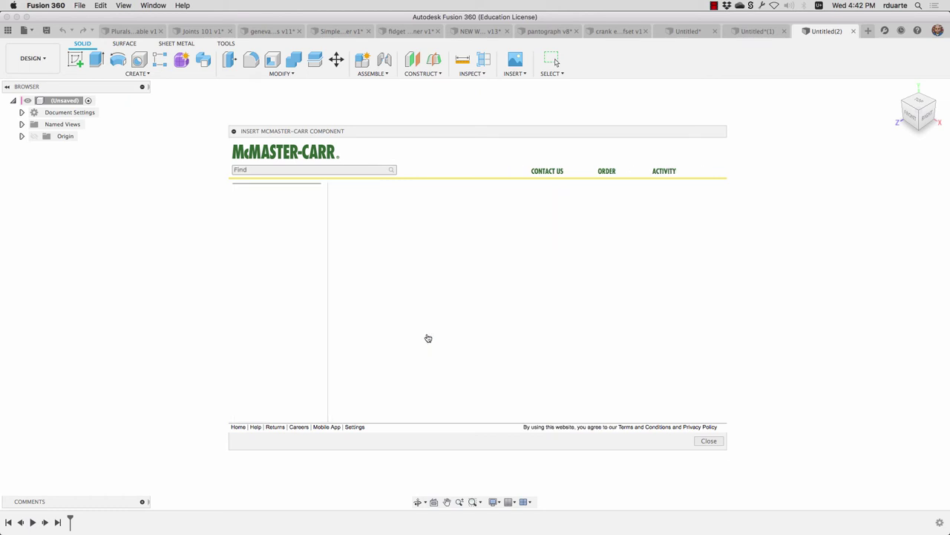
{"action": "scroll", "coordinate": [447, 318], "scroll_direction": "down", "scroll_amount": 3}
{"action": "scroll", "coordinate": [448, 317], "scroll_direction": "down", "scroll_amount": 10}
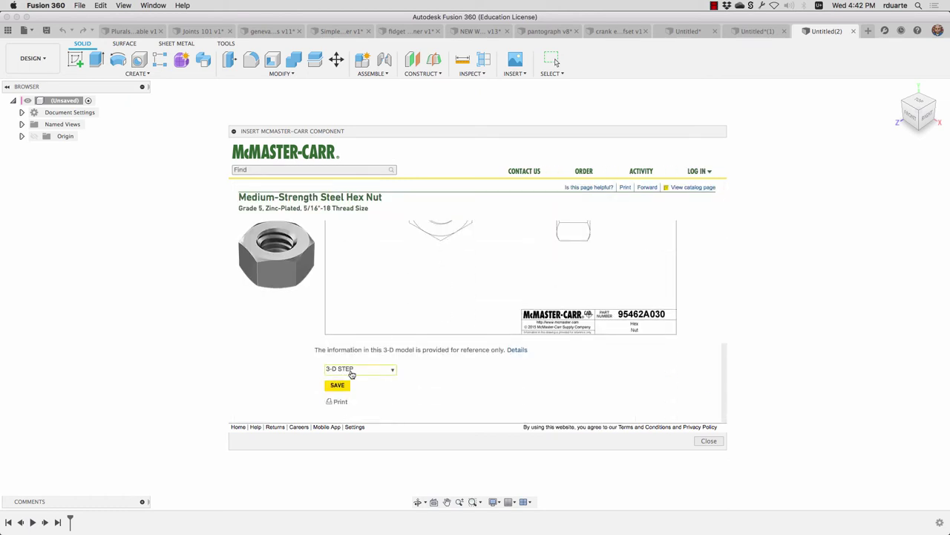
{"action": "left_click", "coordinate": [360, 371]}
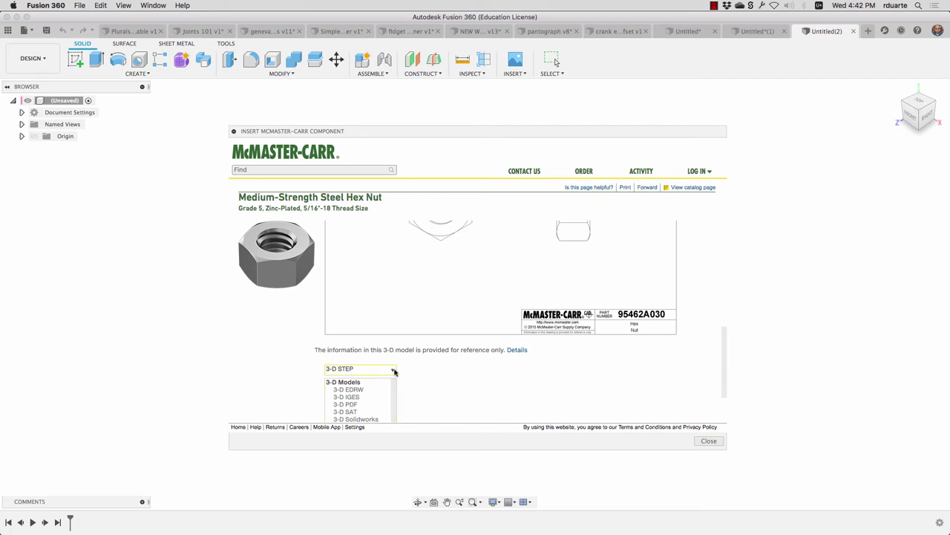
{"action": "left_click", "coordinate": [394, 372]}
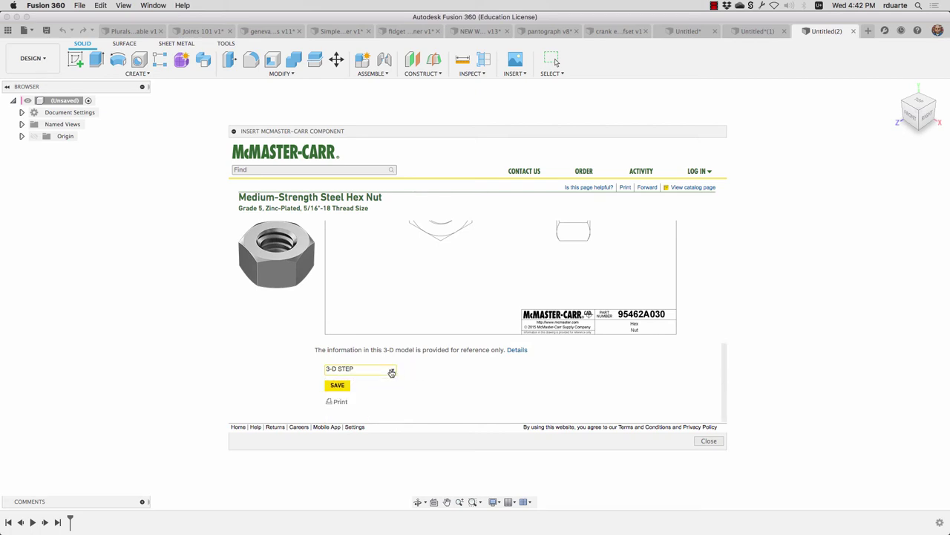
{"action": "left_click", "coordinate": [337, 385]}
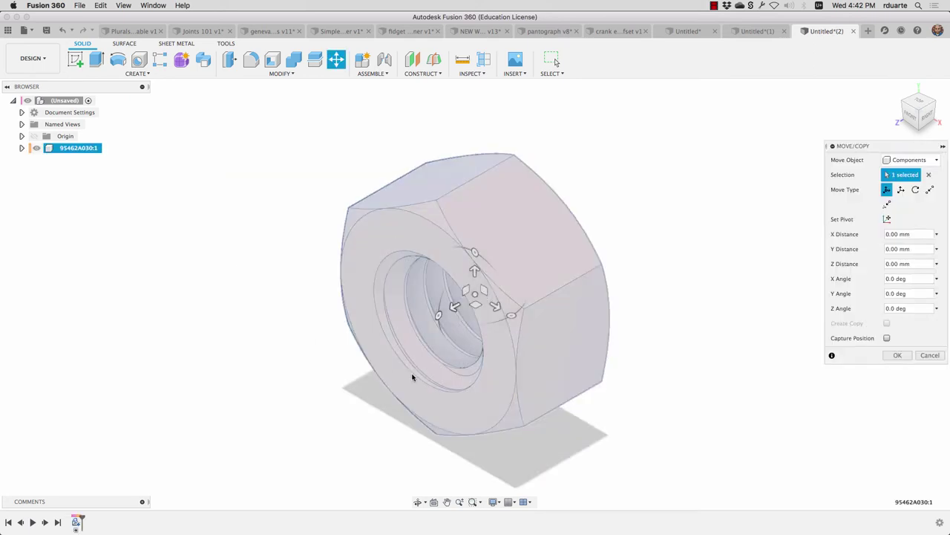
Step: Accept the 95462A030:1 nut's position, zoom out, and return to the fidget spinner v1 design
{"action": "left_click", "coordinate": [897, 355]}
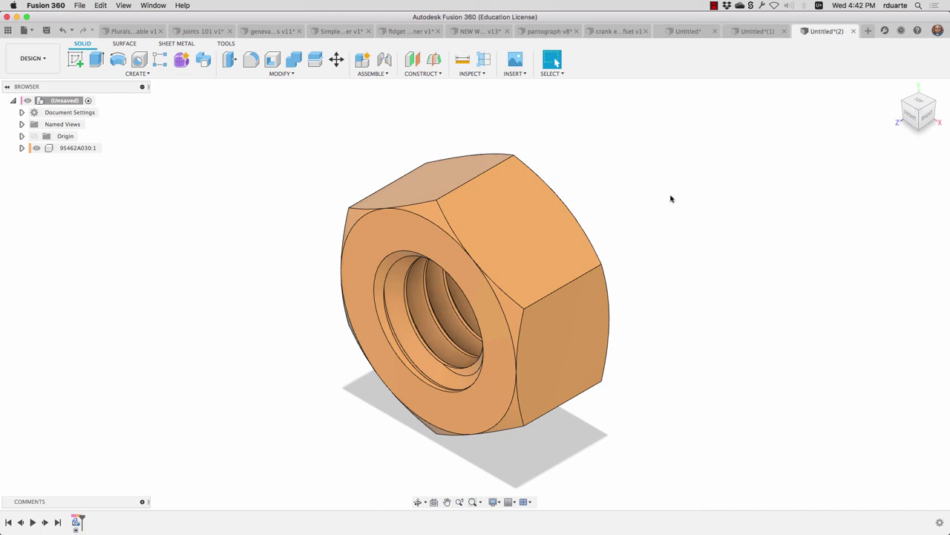
{"action": "scroll", "coordinate": [671, 198], "scroll_direction": "down", "scroll_amount": 5}
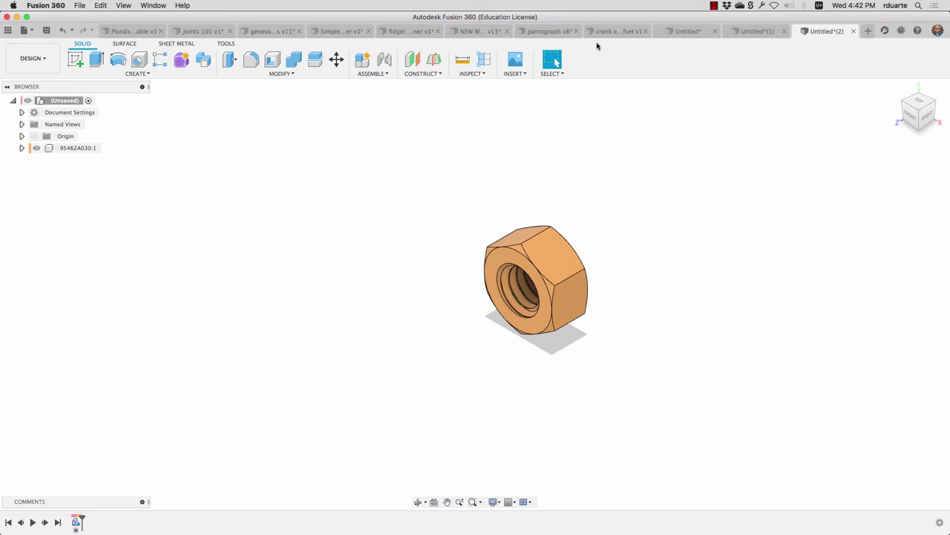
{"action": "left_click", "coordinate": [407, 31]}
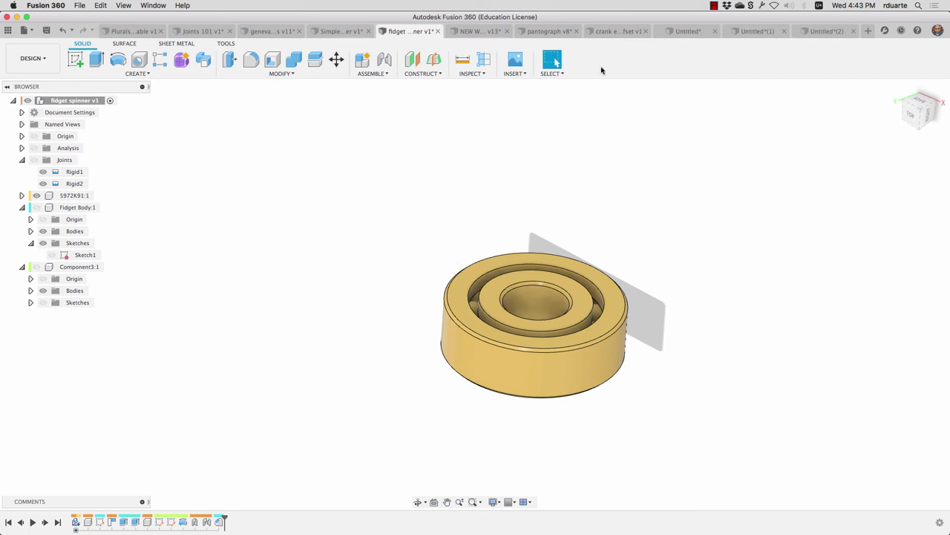
Step: In the crank example, swing the crank and handle around the shaft on joint Rev3 to 280 degrees
{"action": "left_click", "coordinate": [613, 33]}
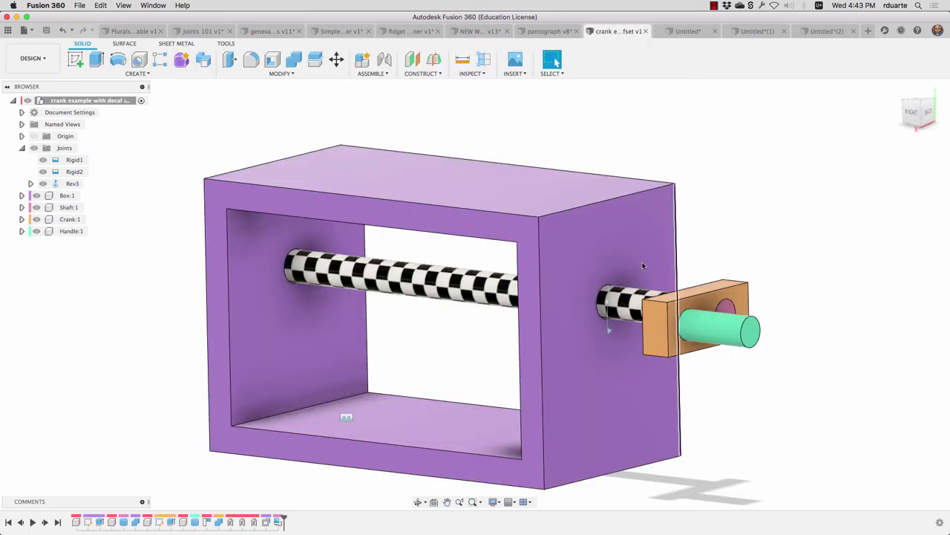
{"action": "left_click", "coordinate": [611, 317]}
{"action": "left_click_drag", "start_coordinate": [608, 352], "coordinate": [597, 312]}
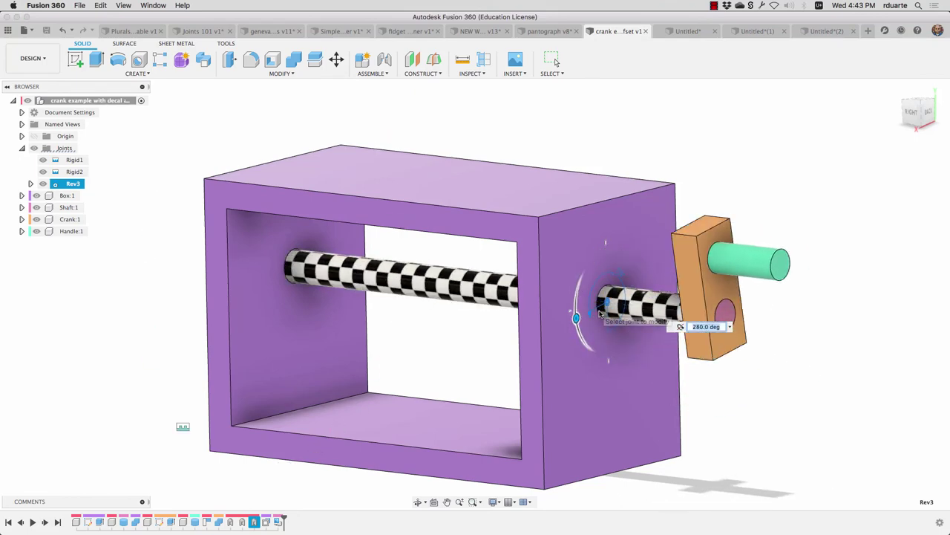